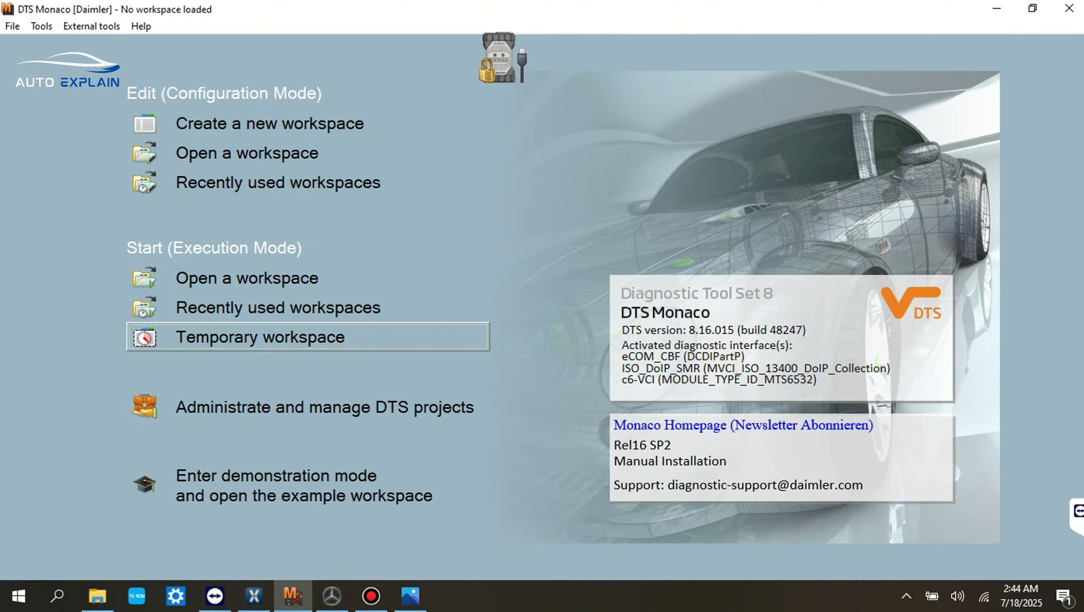
- Move the floating diagnostic interface icon out of the way and start a temporary workspace
key(Return)
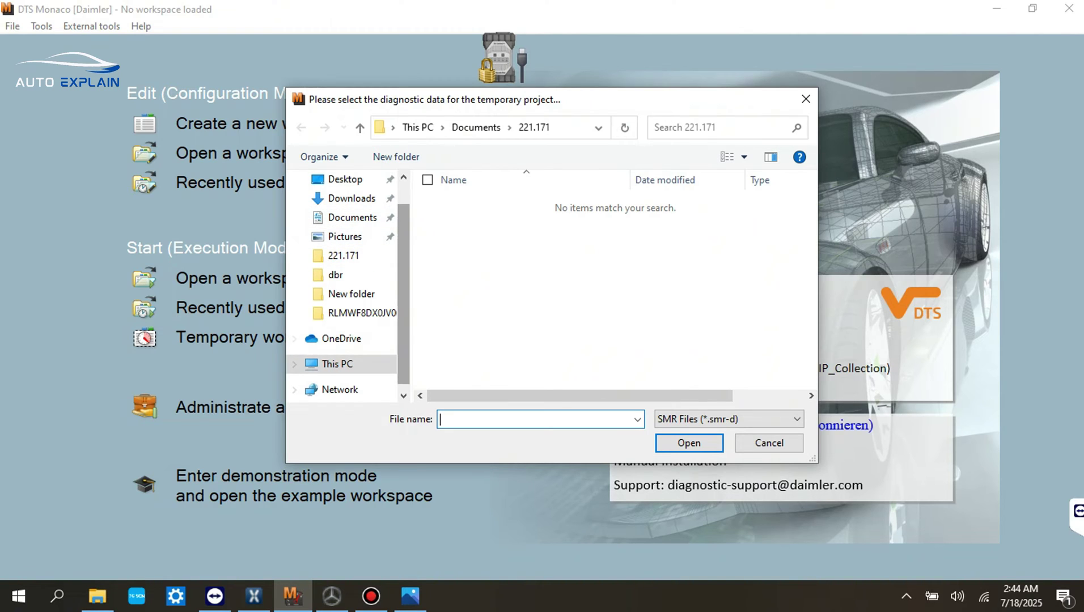
key(Escape)
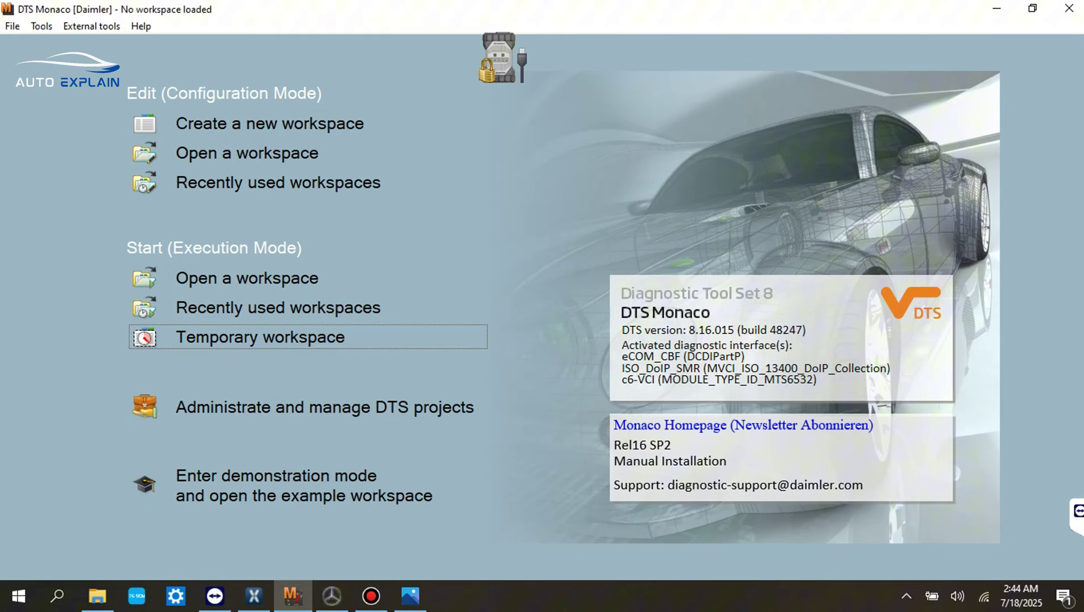
drag(494, 63, 653, 63)
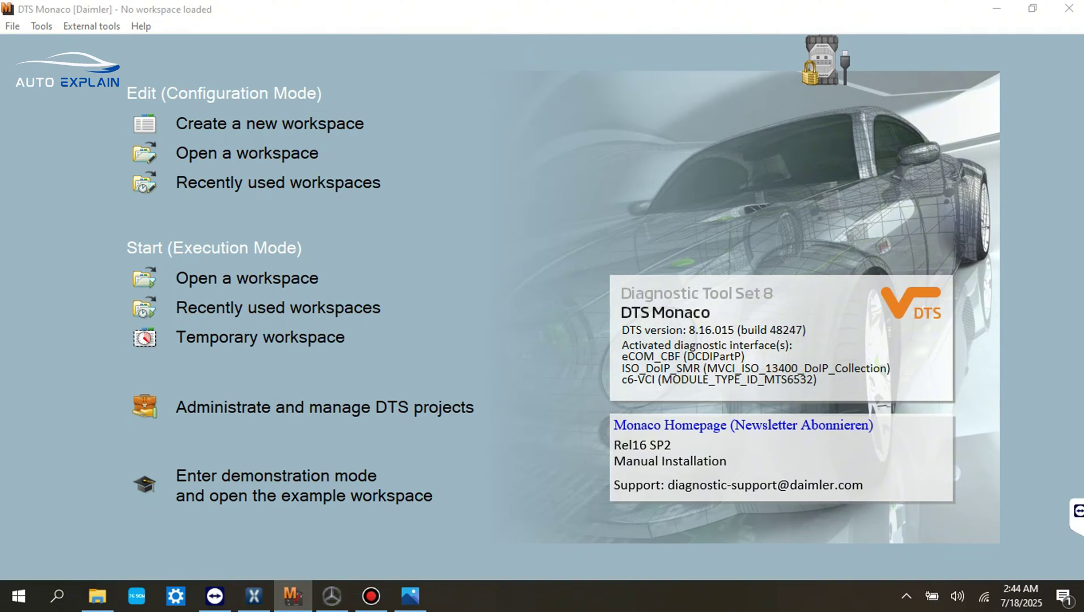
drag(818, 59, 861, 42)
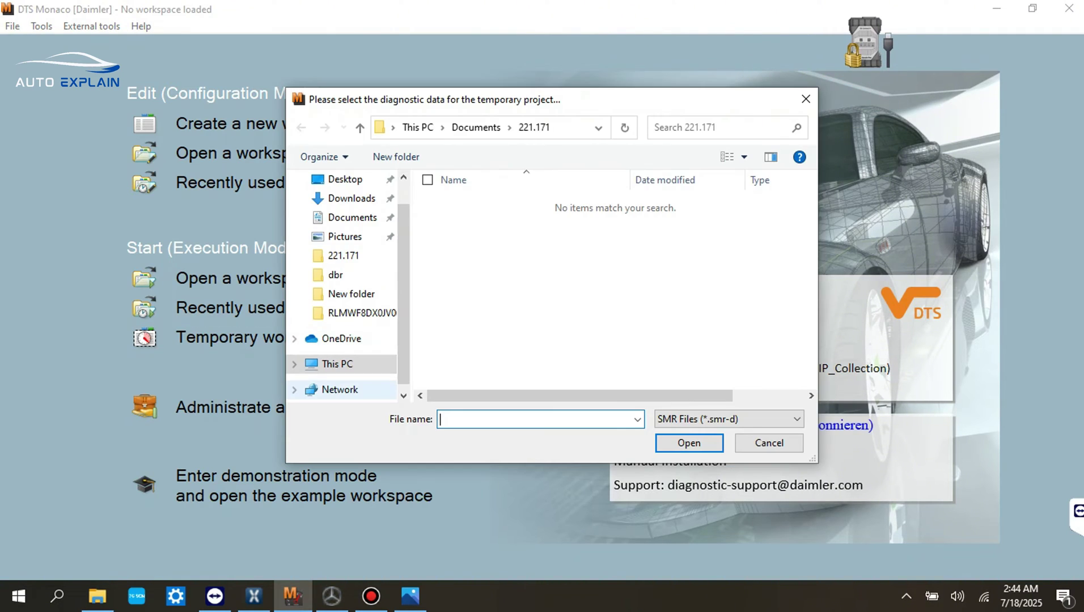
- Browse to the DTSProjects Full New folder on the Desktop for the temporary project's diagnostic data
drag(403, 295, 403, 274)
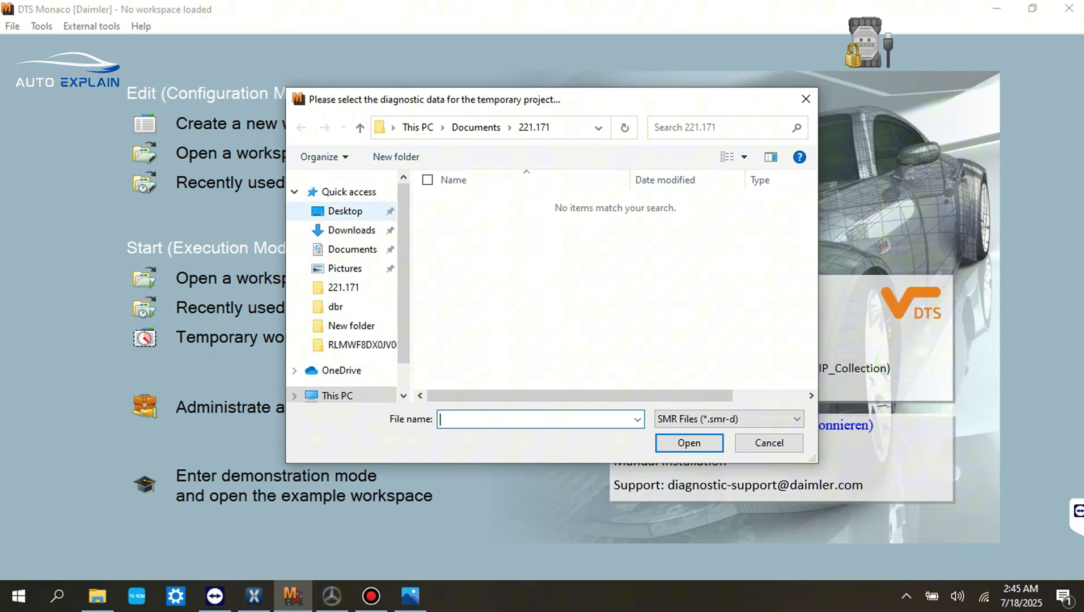
click(345, 211)
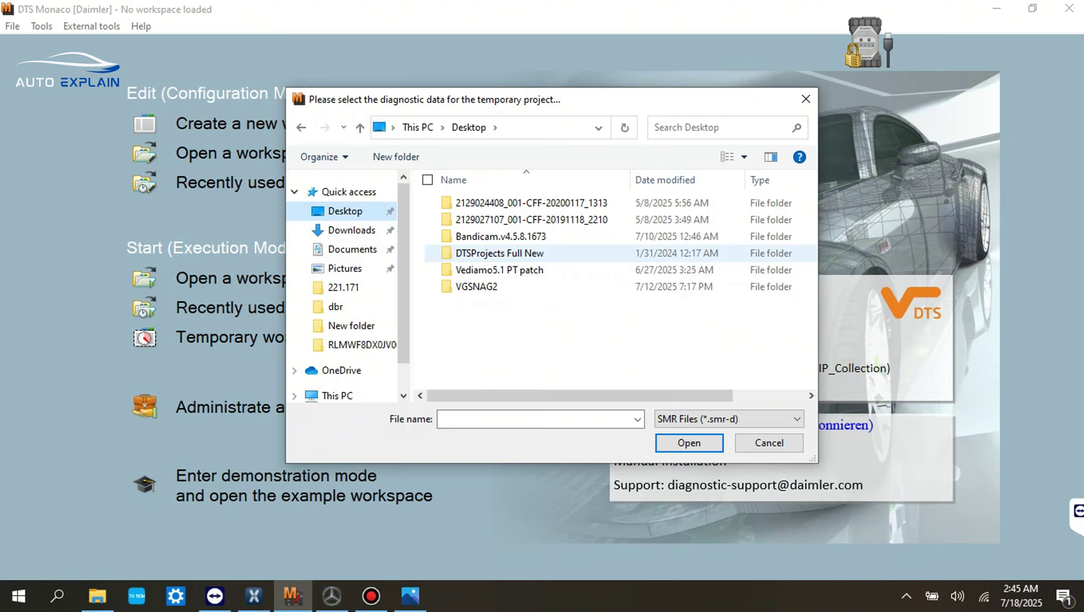
click(499, 253)
double_click(499, 253)
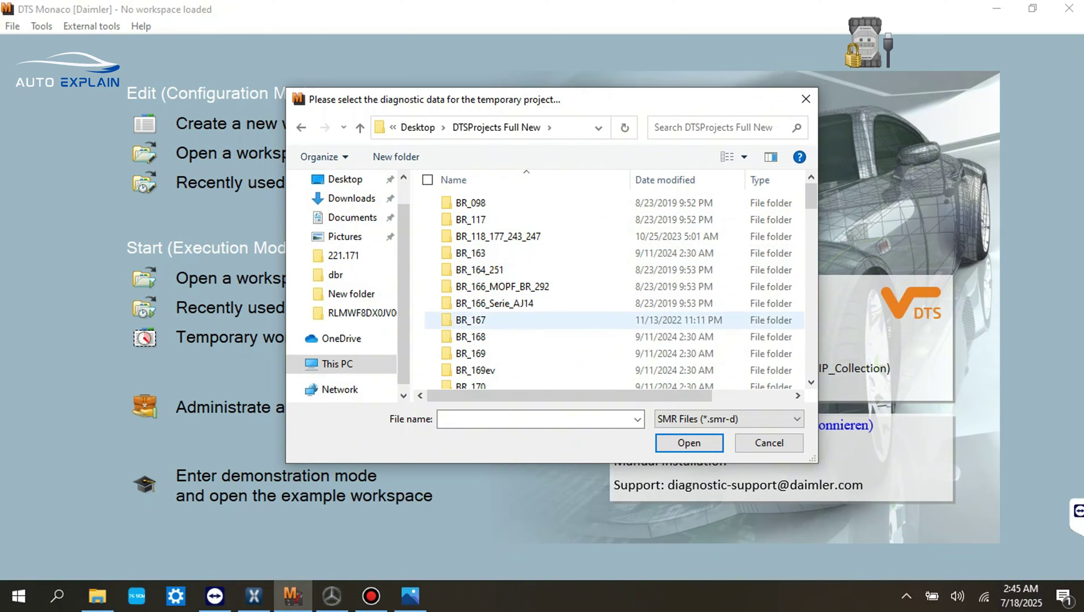
- Open the cbf folder inside the BR_221_216 project folder
scroll(538, 346, down, 1)
scroll(539, 346, down, 1)
scroll(538, 323, down, 1)
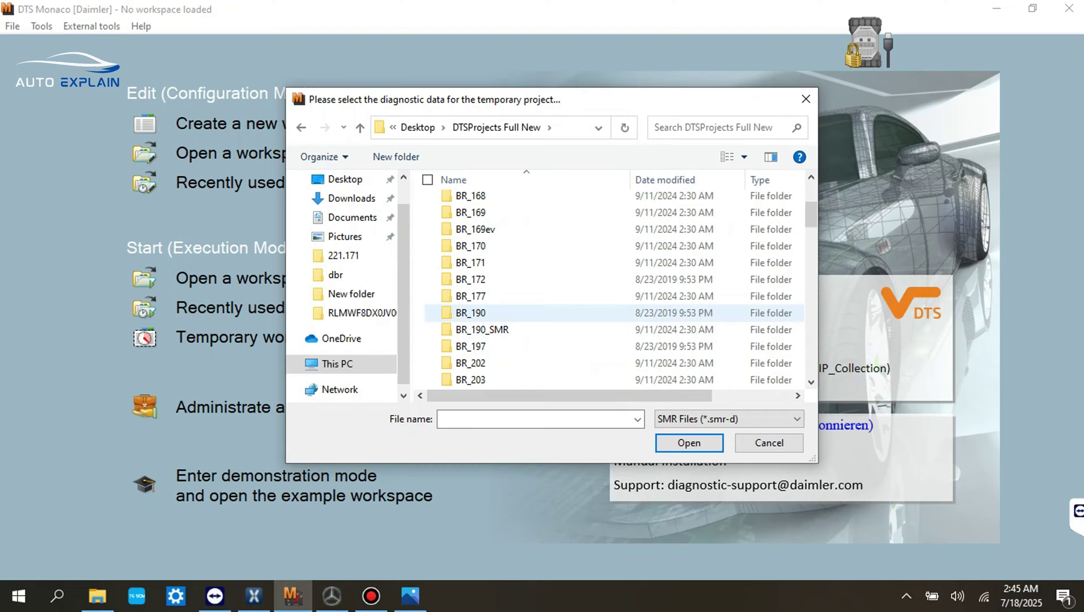
scroll(539, 332, down, 6)
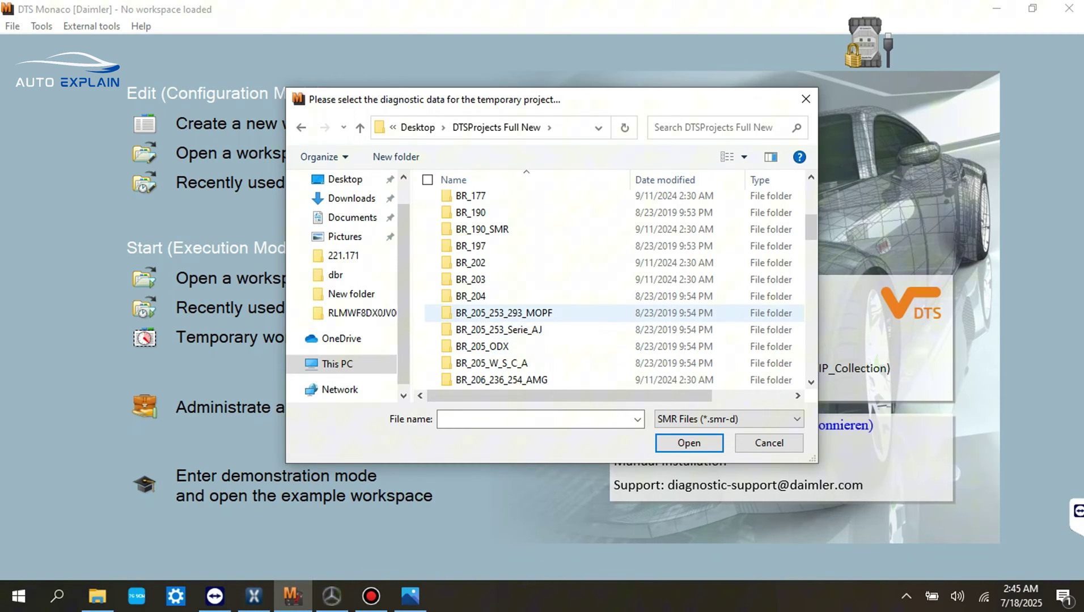
double_click(538, 330)
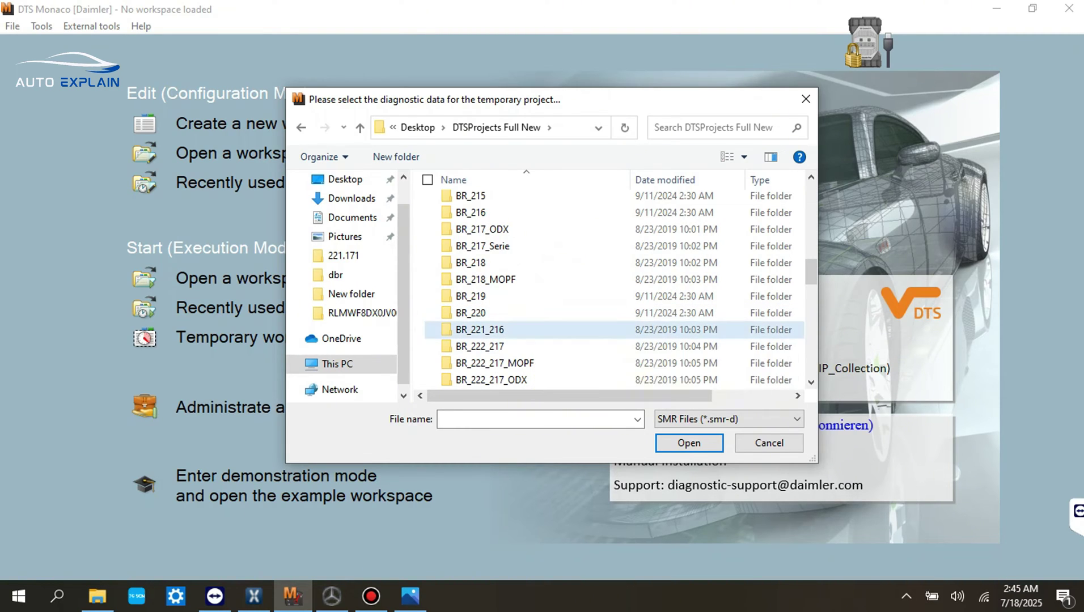
double_click(539, 220)
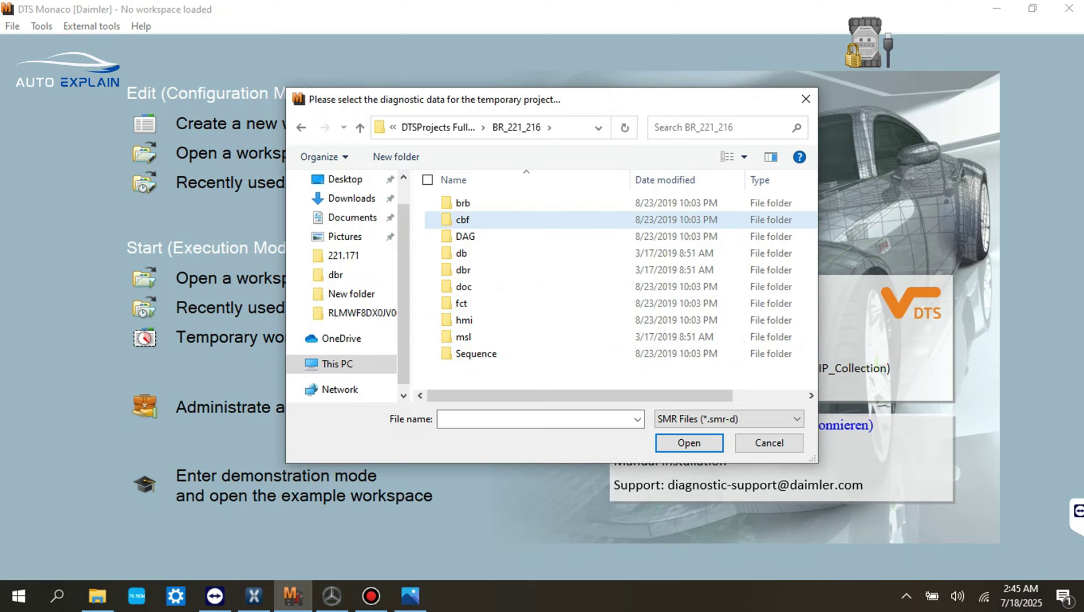
- List the CBF files (*.cbf), select all of them and load them into the temporary project
click(729, 419)
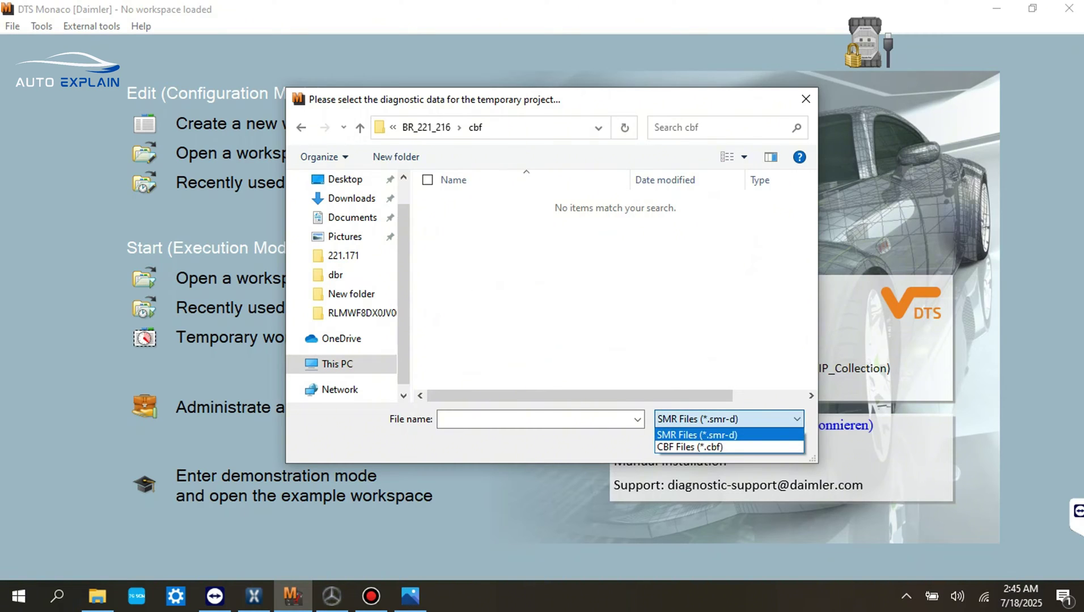
click(689, 447)
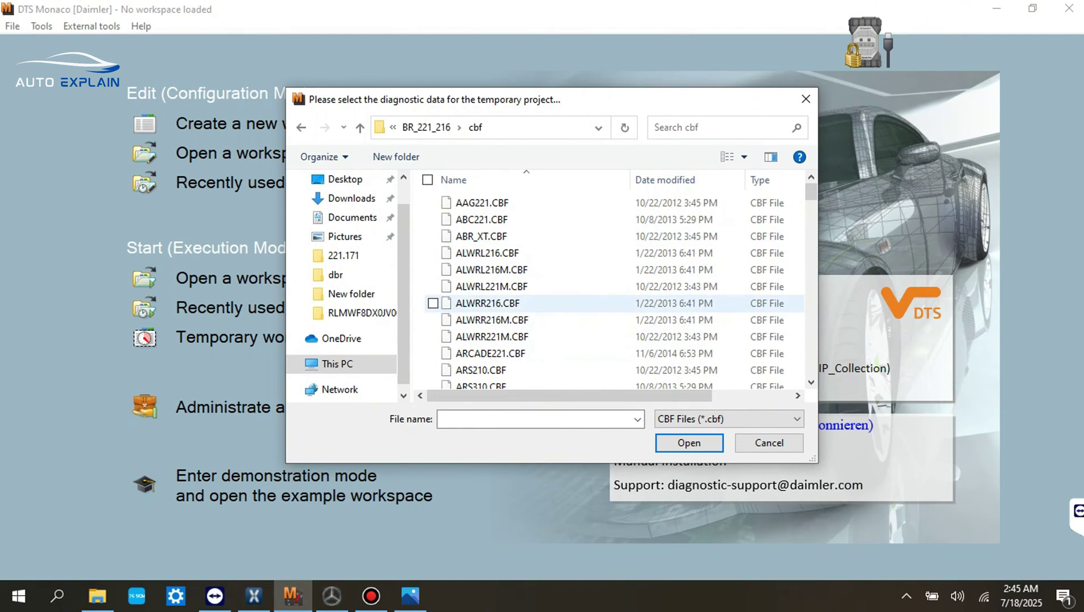
drag(811, 192, 811, 368)
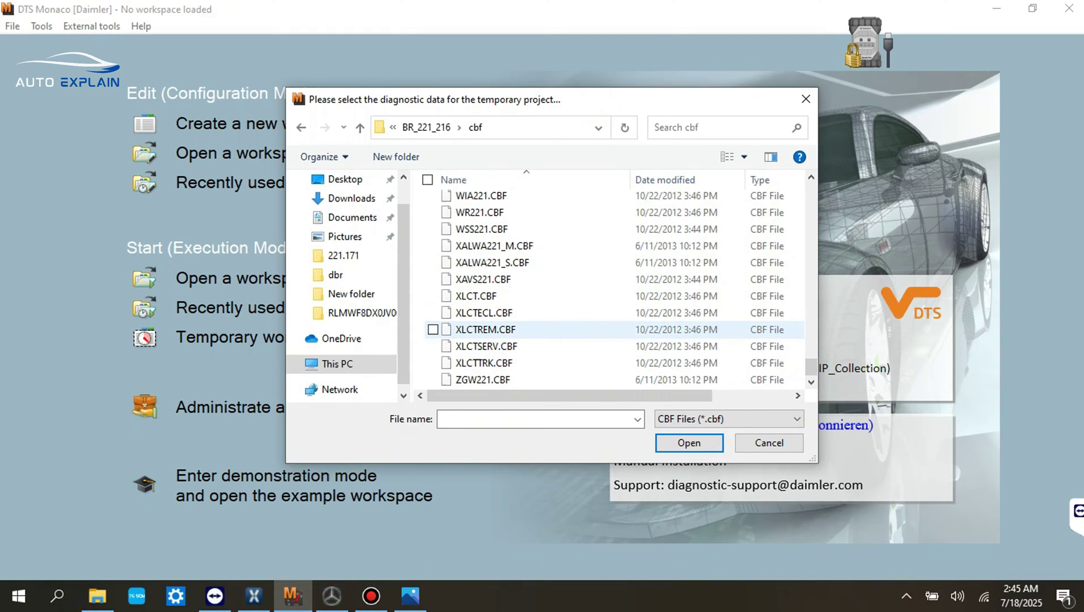
click(485, 329)
scroll(488, 340, up, 4)
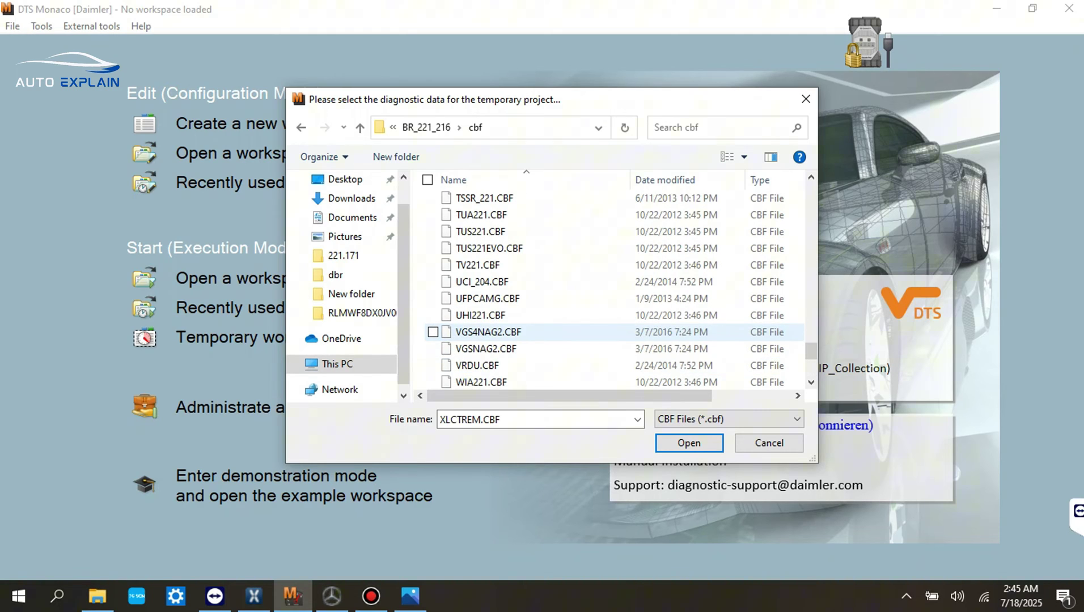
key(ctrl+a)
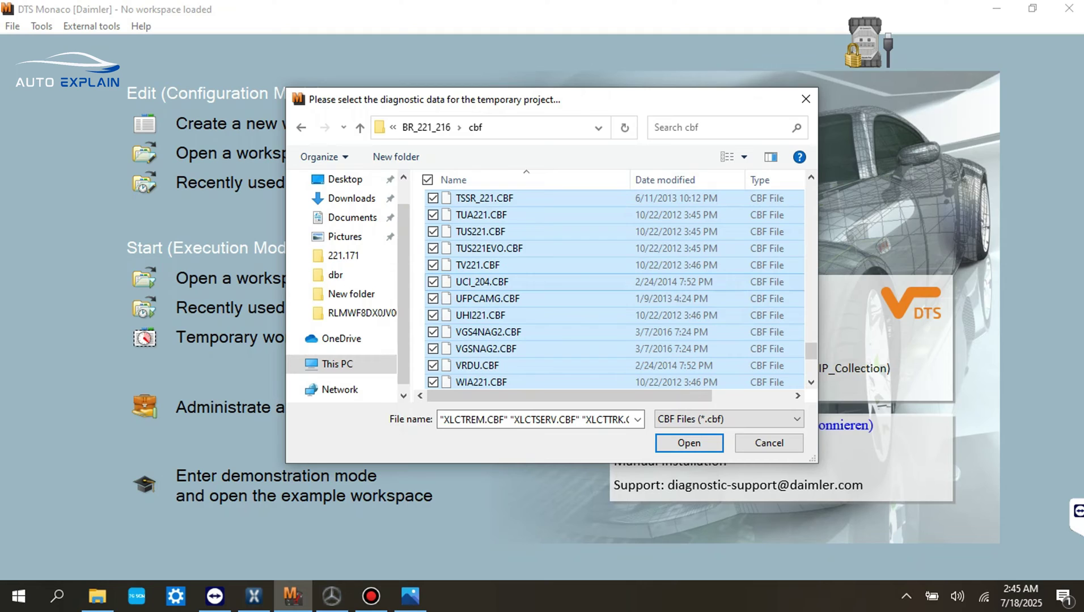
scroll(488, 340, up, 3)
scroll(488, 340, up, 3)
click(689, 443)
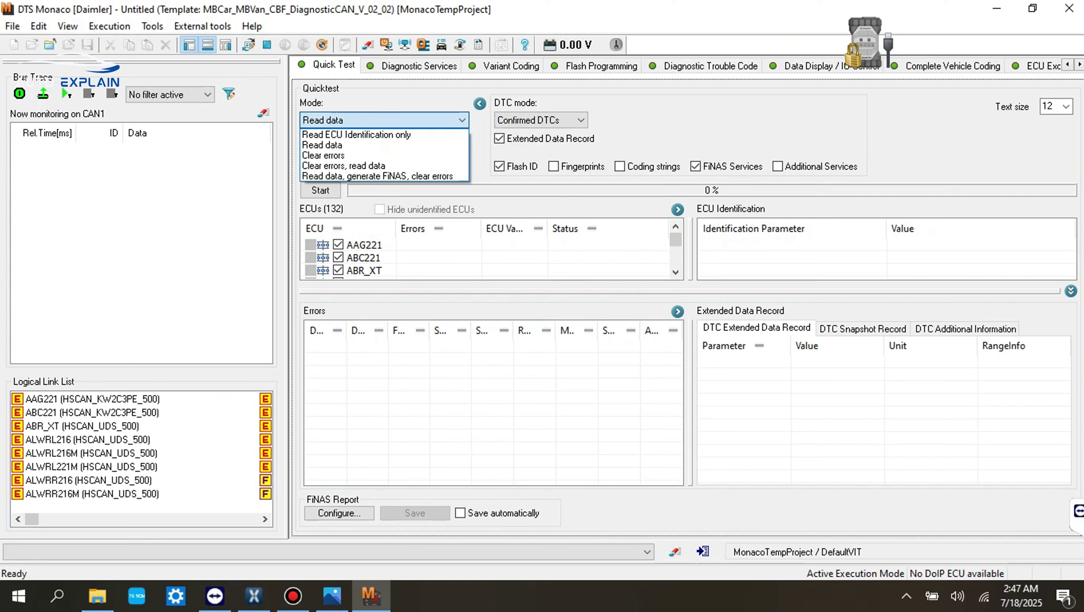
- Narrow the bus trace area and connect to the KI221 (HSCAN_KW2C3PE_500) ECU for diagnostic trouble codes
mouse_move(289, 307)
mouse_down()
mouse_move(72, 307)
mouse_move(118, 306)
mouse_move(120, 295)
mouse_up()
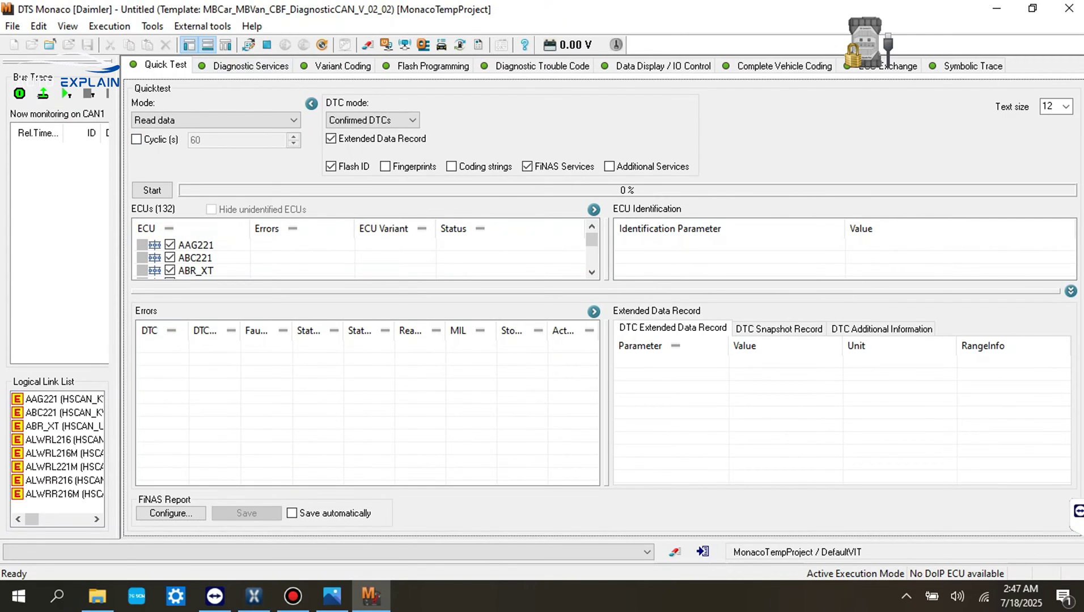
click(542, 66)
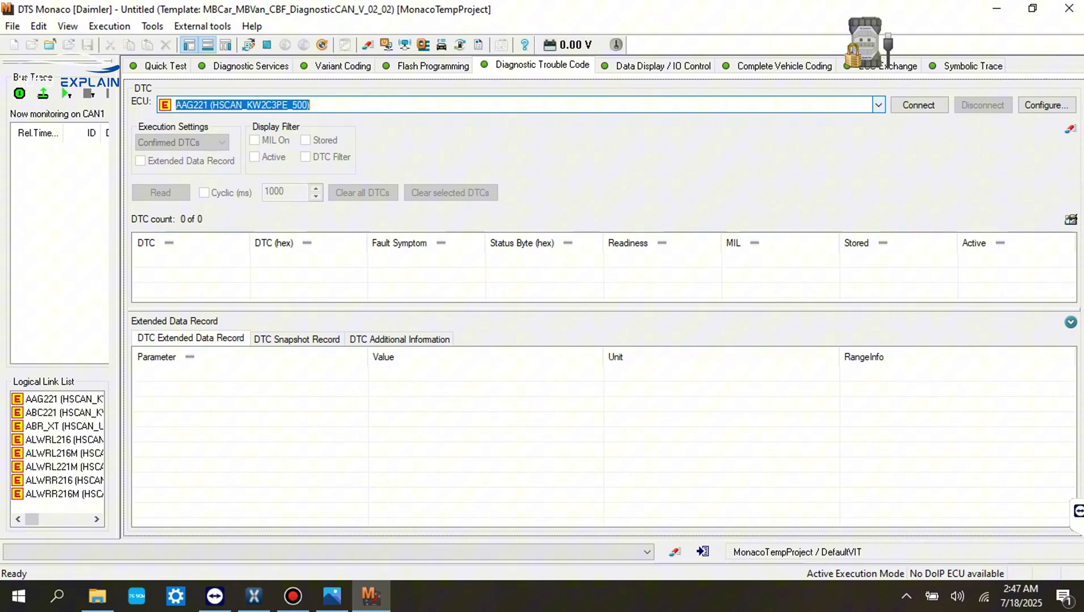
click(878, 105)
scroll(520, 182, down, 4)
scroll(515, 181, down, 2)
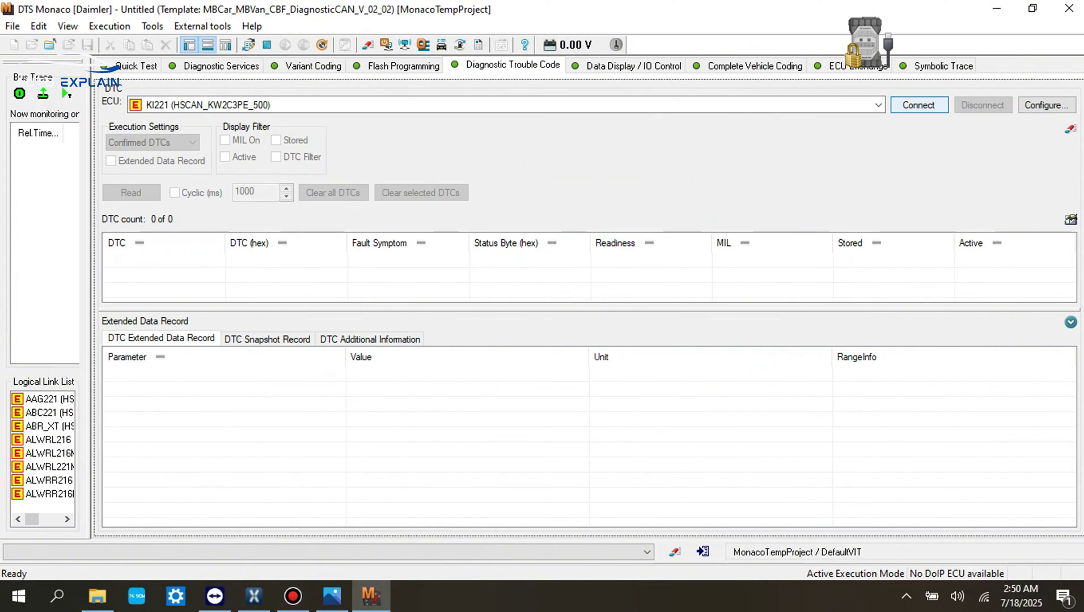
click(919, 105)
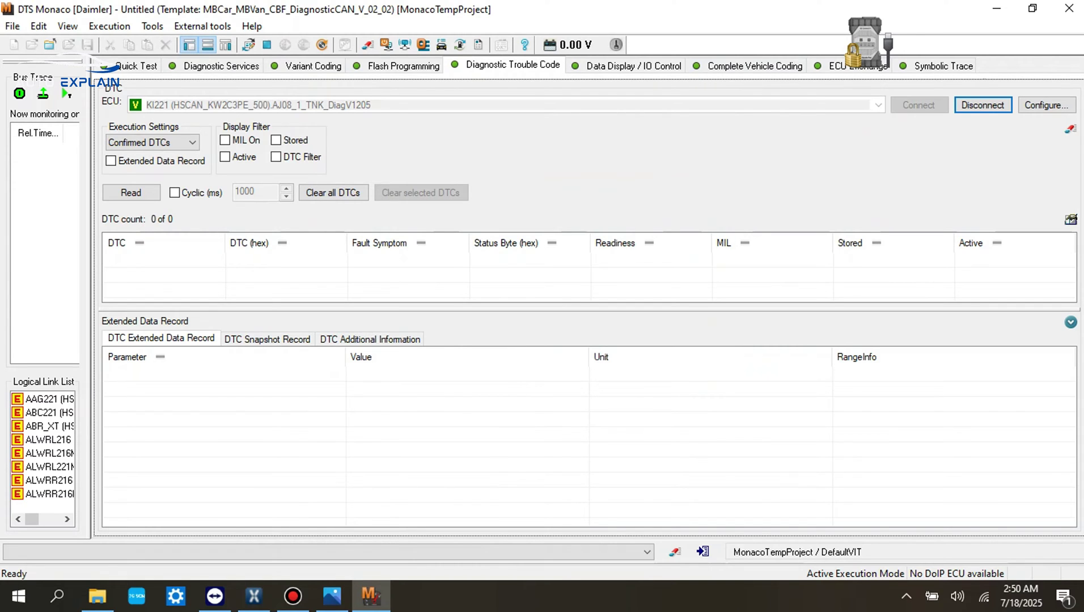
- Enlarge the trouble code table, read the confirmed DTCs of KI221 and select code 913A
drag(590, 311, 590, 398)
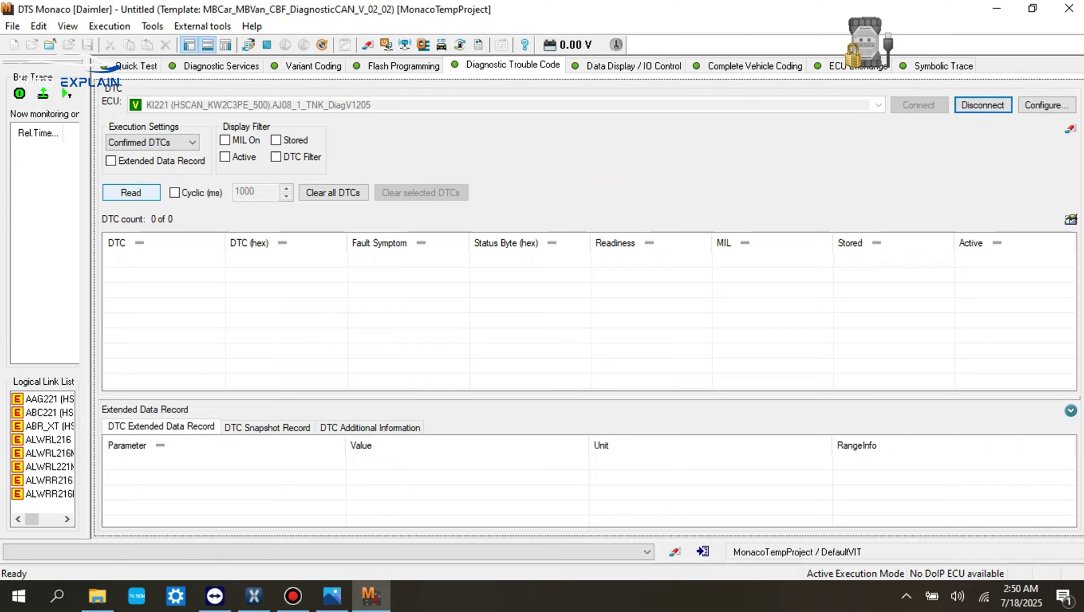
click(131, 193)
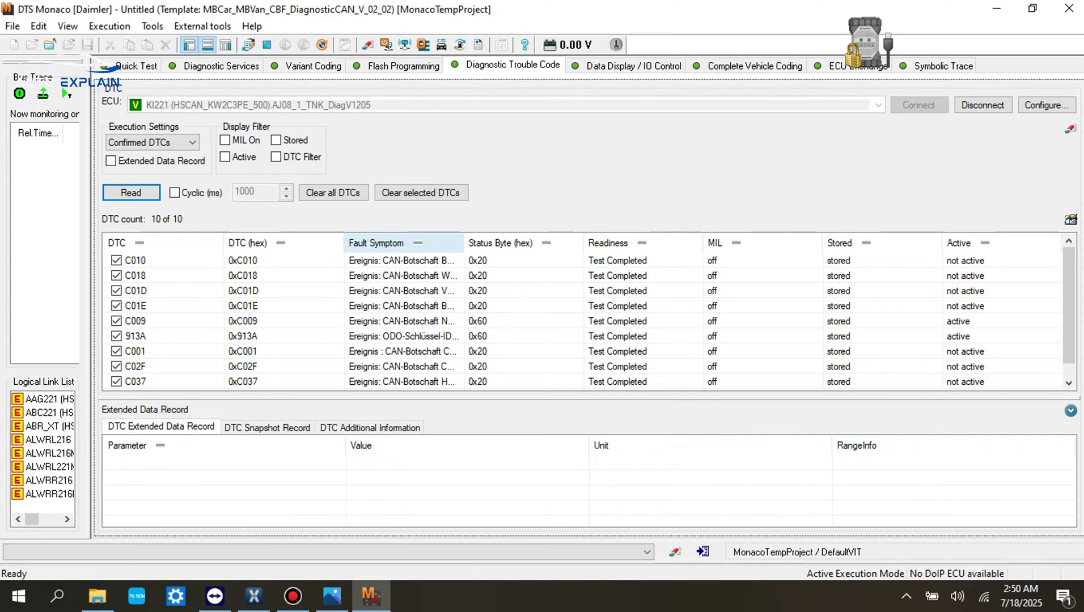
scroll(405, 334, down, 1)
scroll(405, 336, up, 1)
click(404, 336)
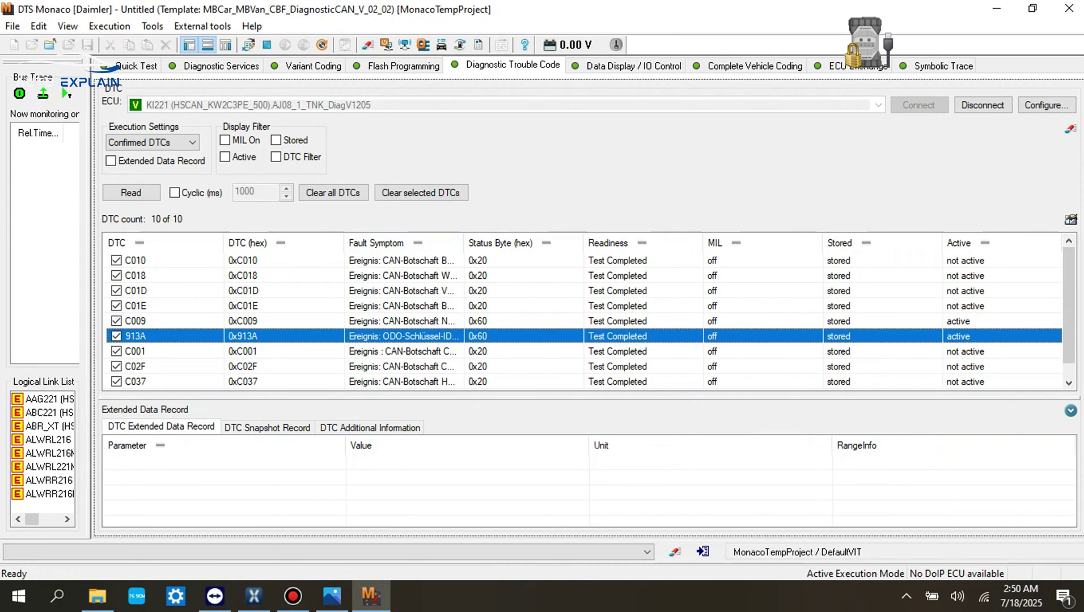
- Clear all DTCs of the KI221 ECU and read the trouble codes again
click(334, 193)
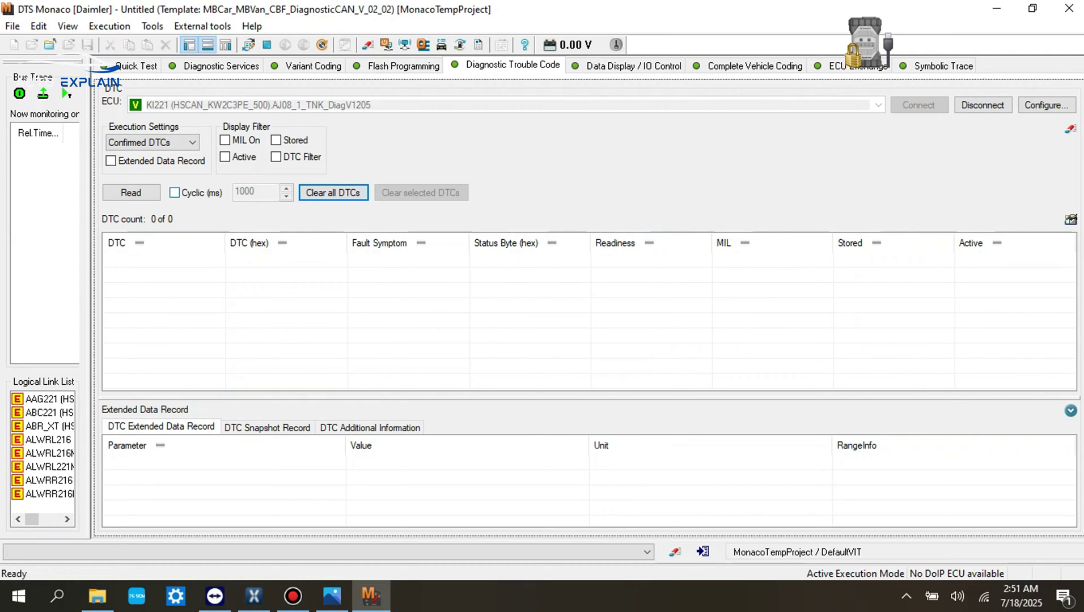
click(175, 193)
click(131, 192)
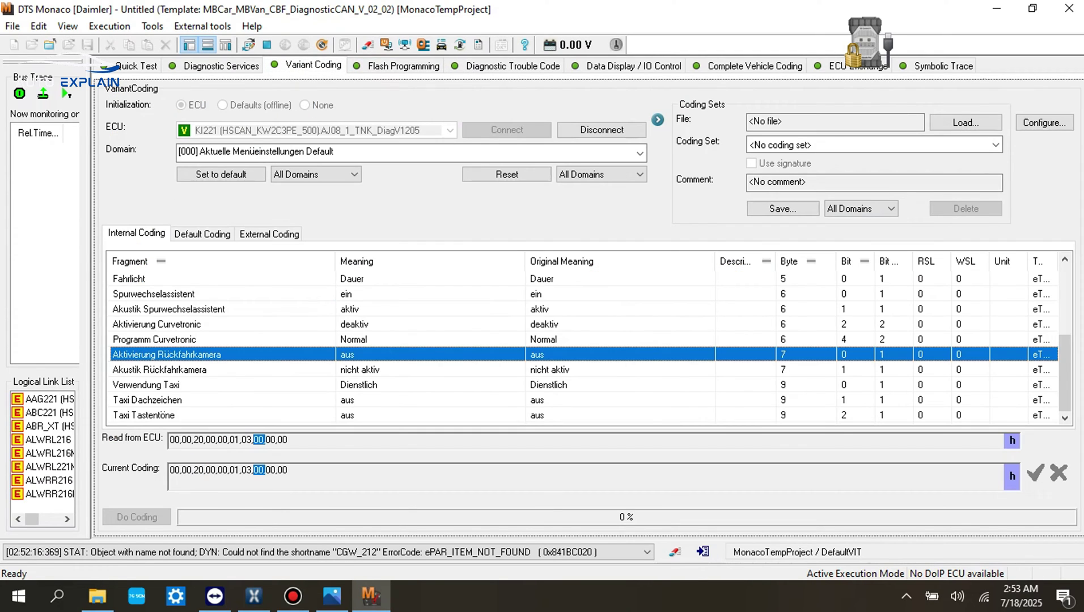
- Inspect the Verwendung Taxi and Akustik Rückfahrkamera fragments in the variant coding domain [000] Aktuelle Menüeinstellungen Default
click(147, 385)
click(159, 370)
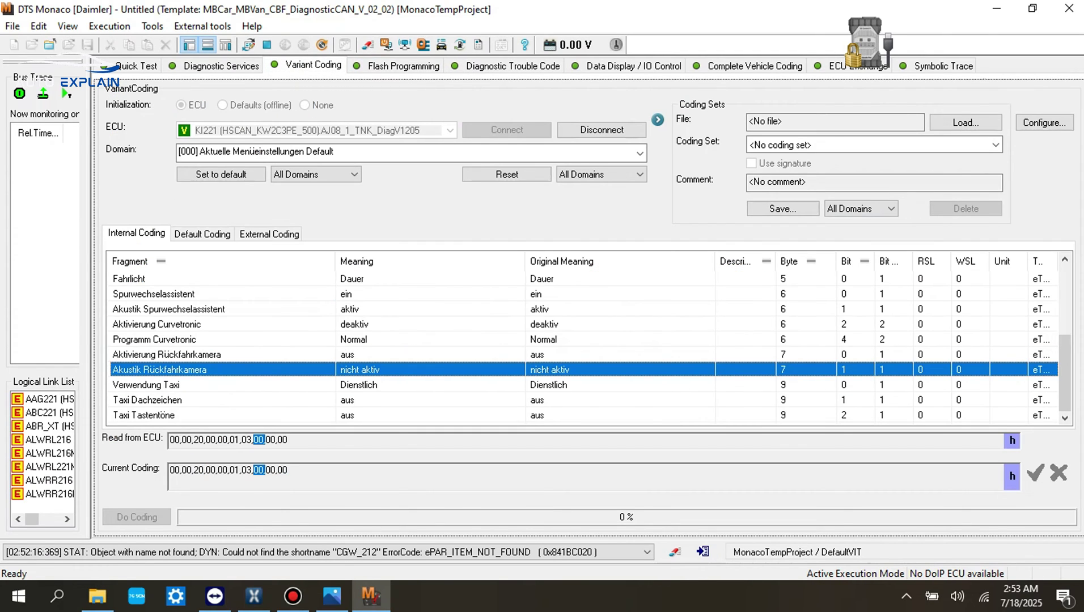
scroll(590, 345, up, 3)
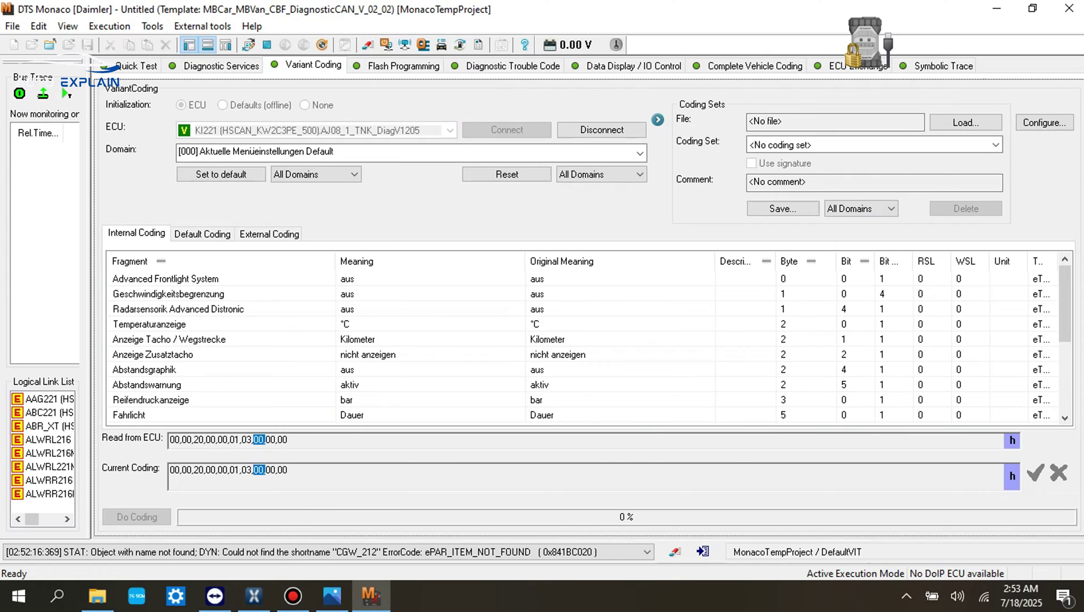
- Try switching the Temperaturanzeige coding to °F and set it back to °C
click(149, 324)
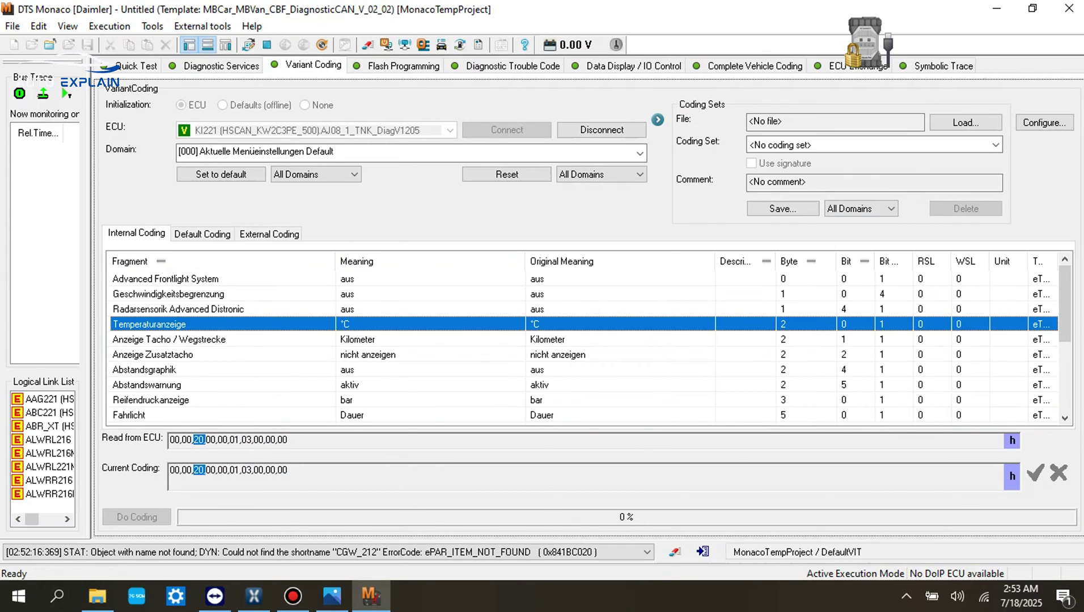
click(431, 324)
key(Down)
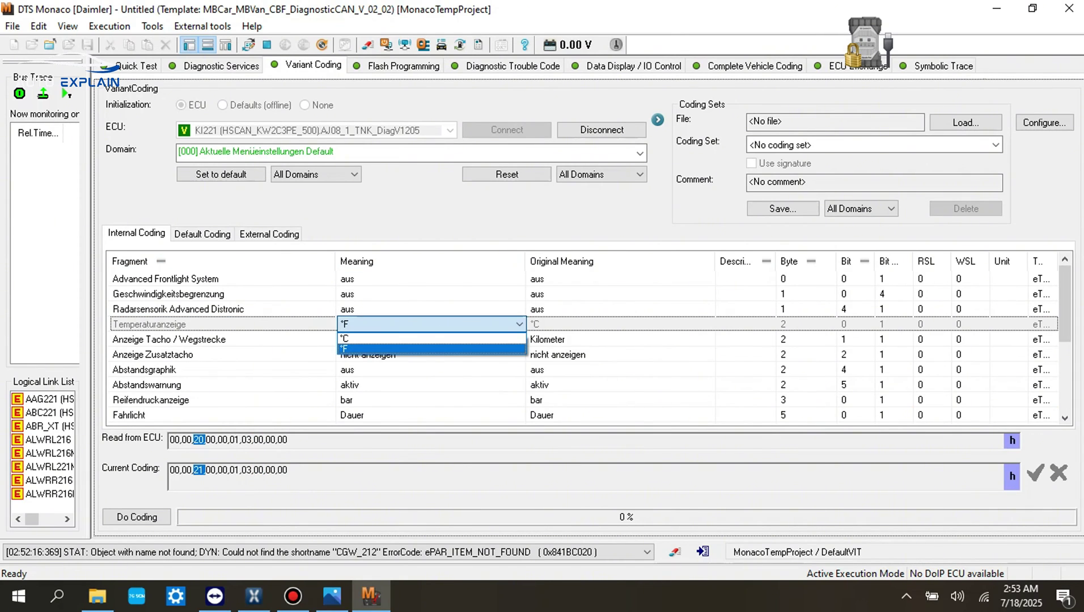
key(Up)
click(431, 349)
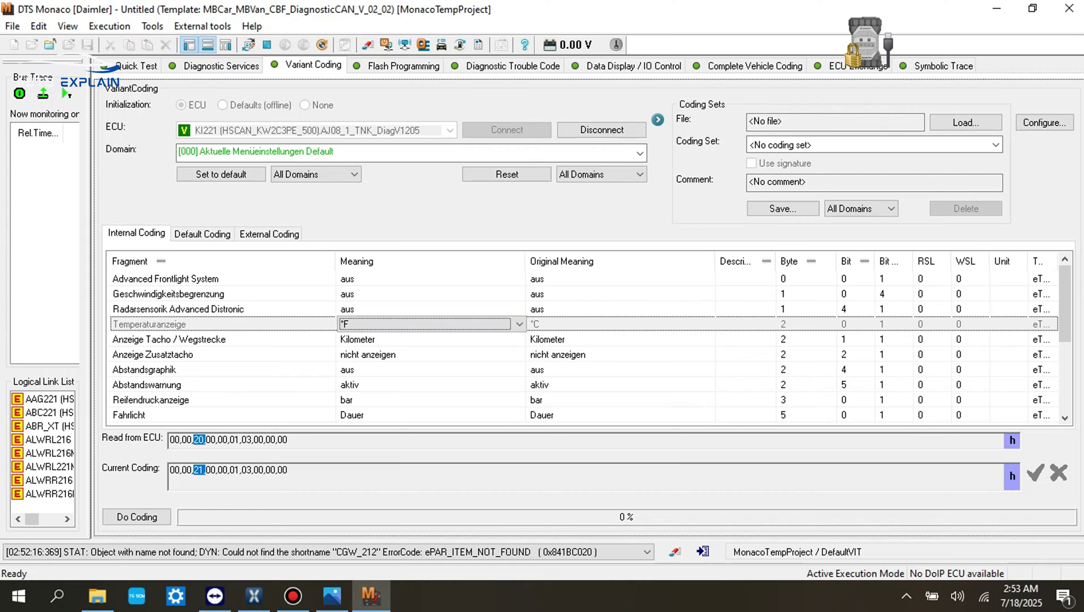
click(431, 325)
click(431, 339)
- Examine the Reifendruckanzeige, Akustik Spurwechselassistent and Verwendung Taxi coding fragments
click(419, 400)
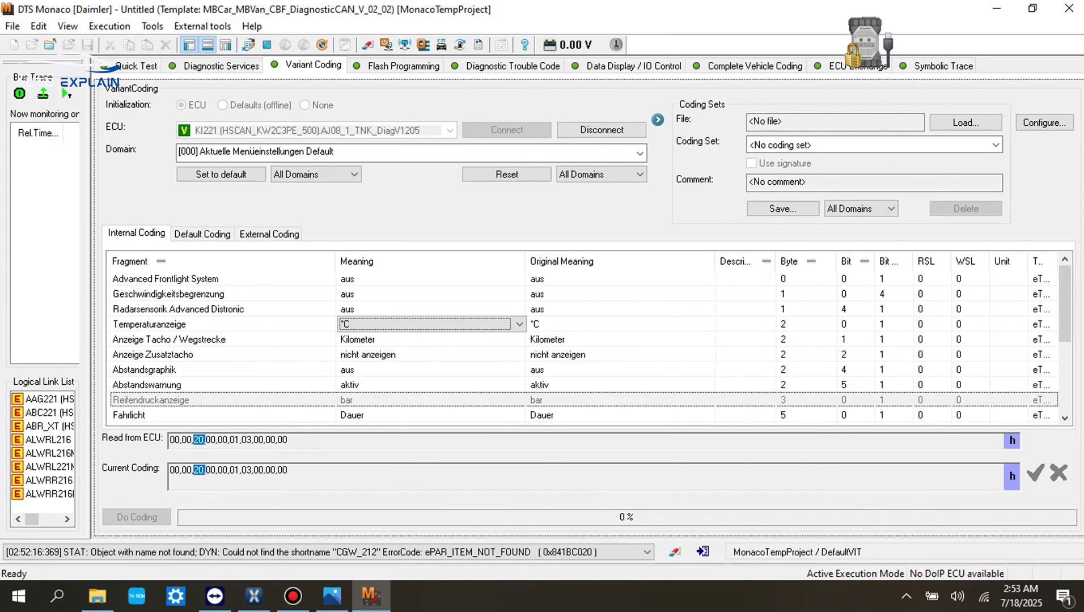
scroll(419, 401, down, 1)
scroll(591, 348, down, 1)
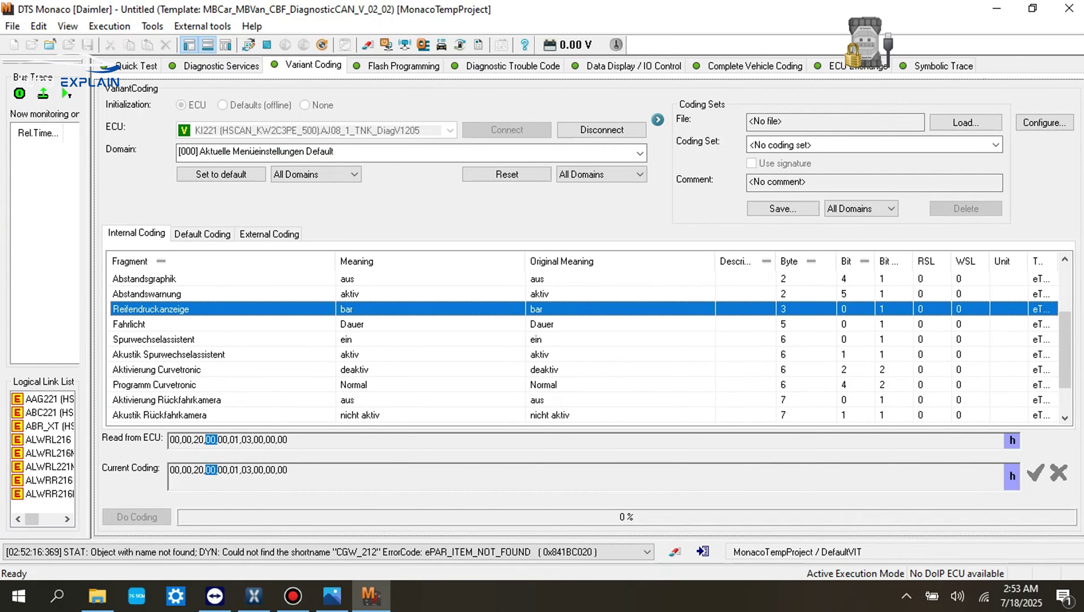
click(420, 355)
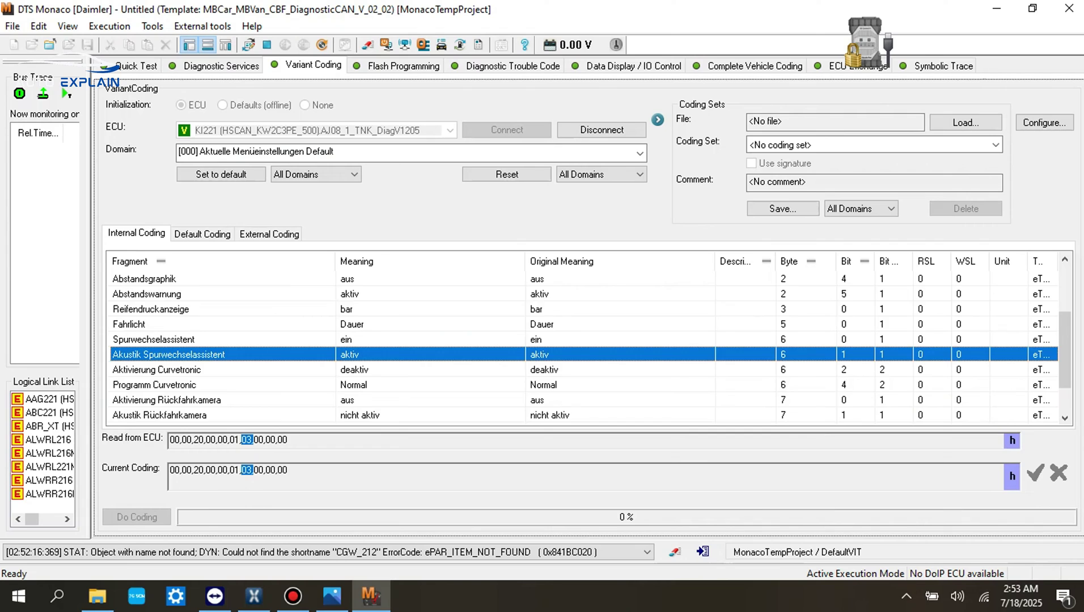
scroll(419, 355, down, 1)
click(419, 385)
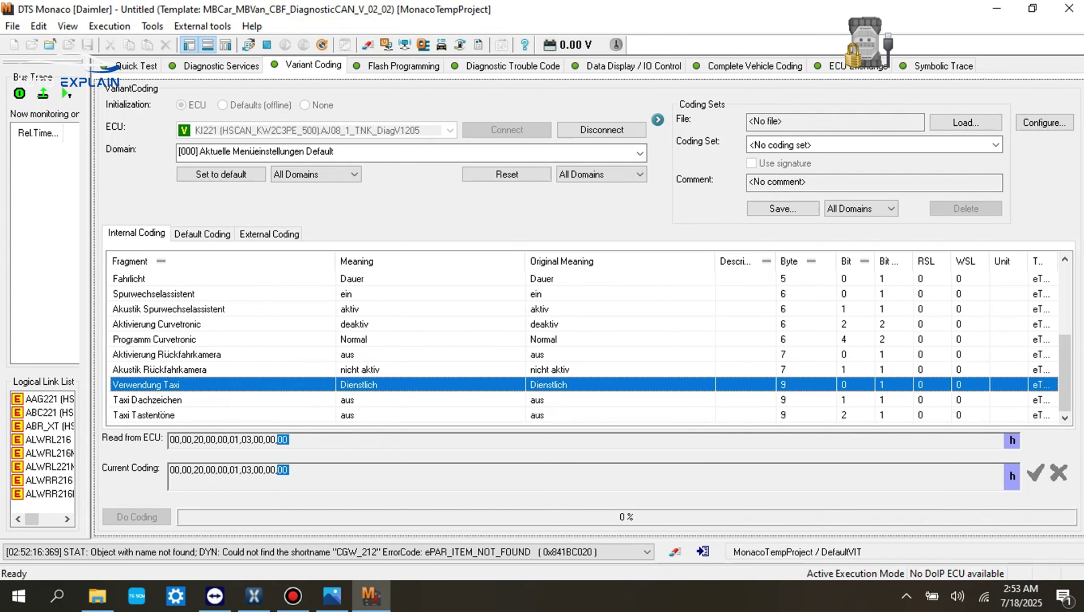
- Check the Aktivierung Rückfahrkamera fragment and switch the coding domain to [002] Variantenkodierung
click(419, 355)
scroll(420, 355, up, 3)
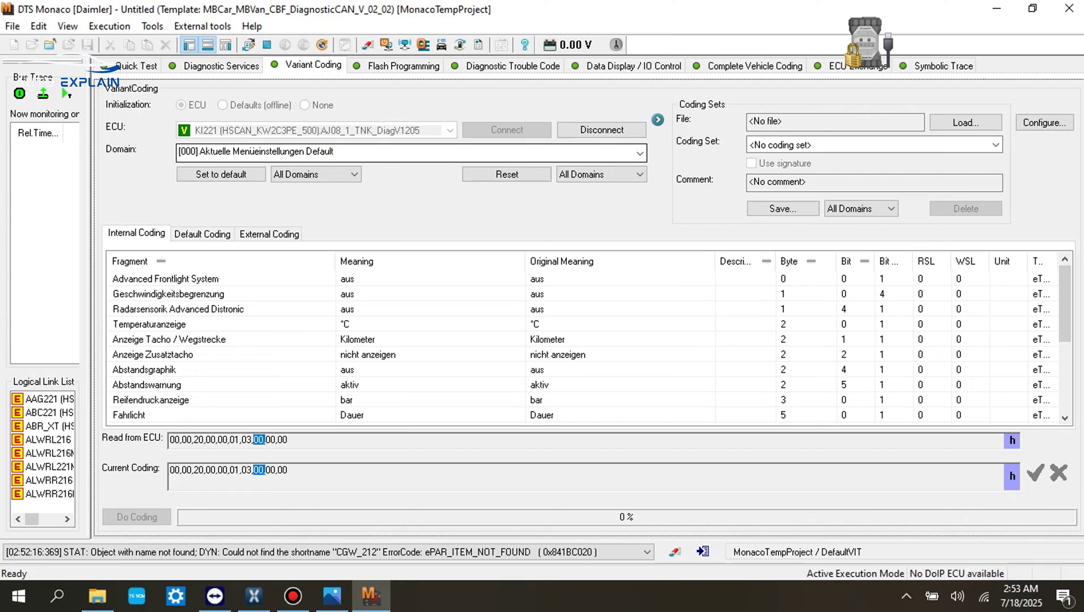
click(640, 153)
click(256, 209)
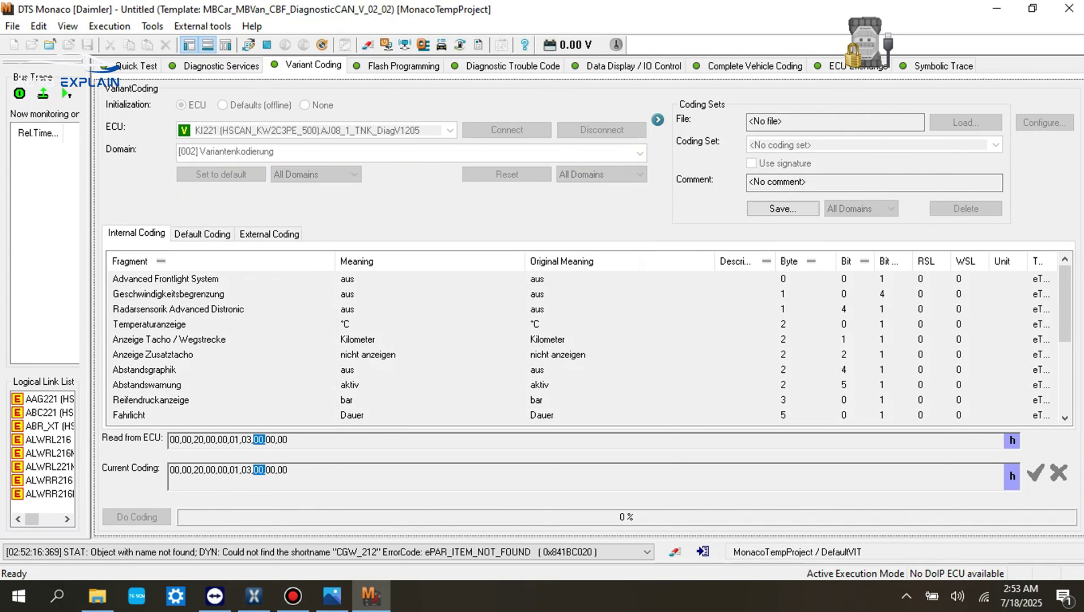
- Examine the Tankreservewarnung fragment and the available meanings of the Symbol / Schriftzug fragment without changing them
click(227, 339)
scroll(591, 343, down, 1)
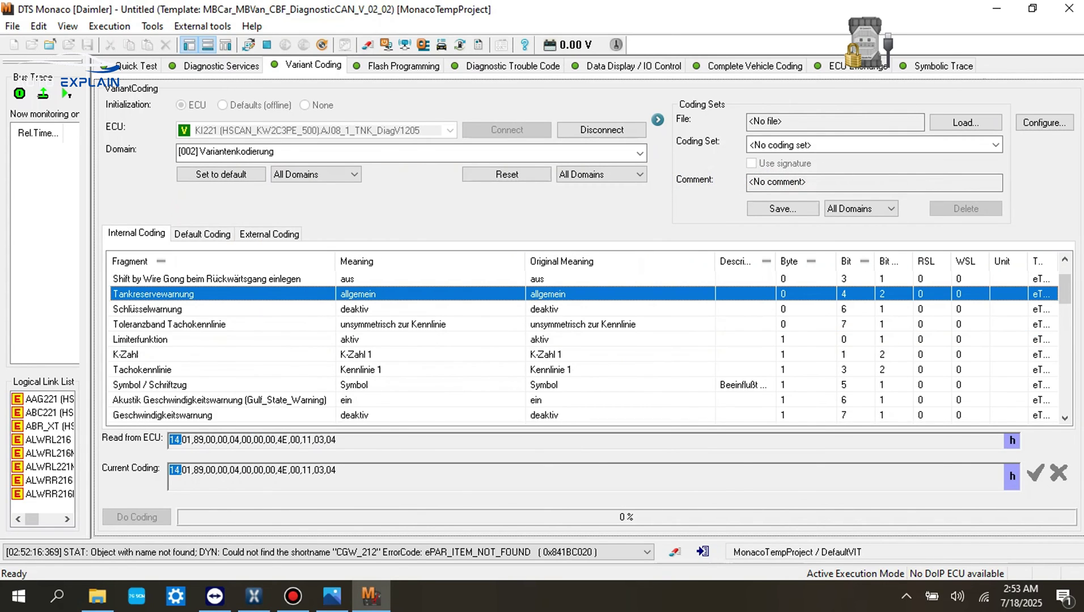
click(227, 385)
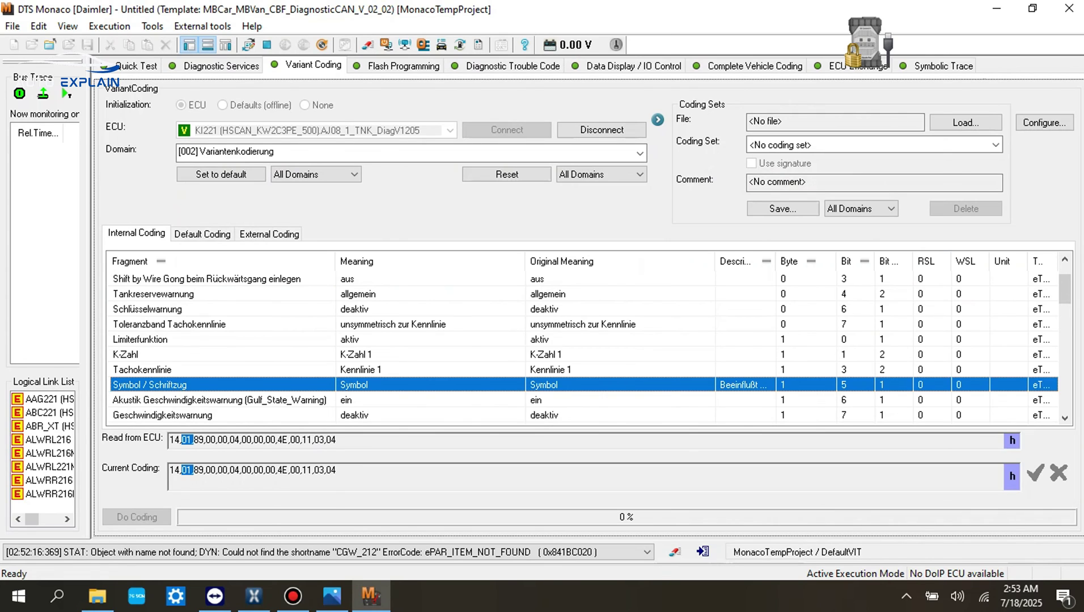
double_click(397, 385)
key(Up)
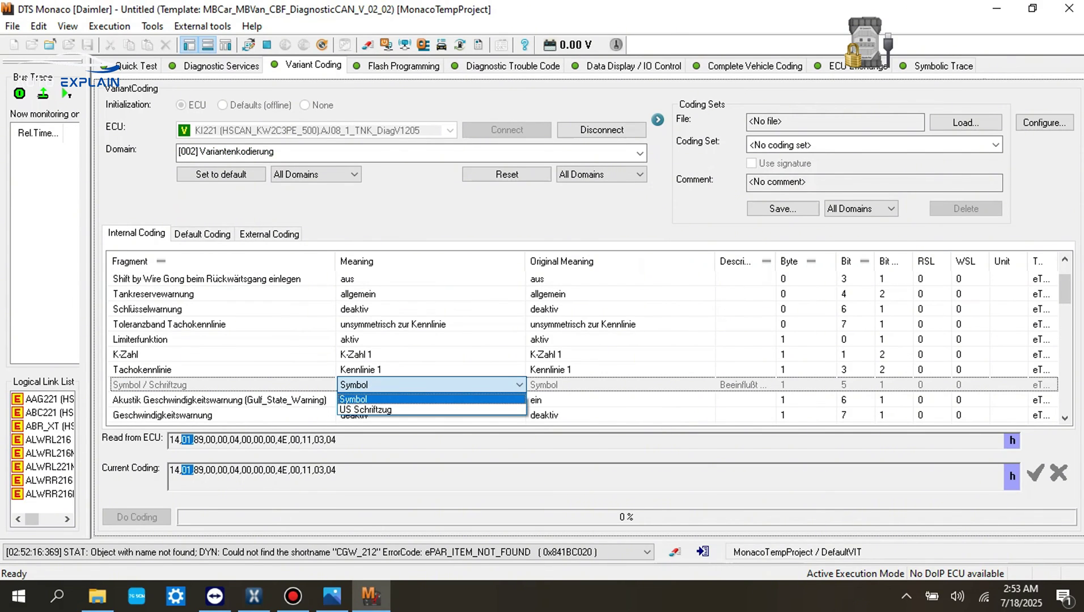
key(Escape)
- Examine the Einheit DTR-Skala fragment and the unit options of Einheit Verbrauchsanzeige Liter, keeping l/100km selected
scroll(582, 347, down, 1)
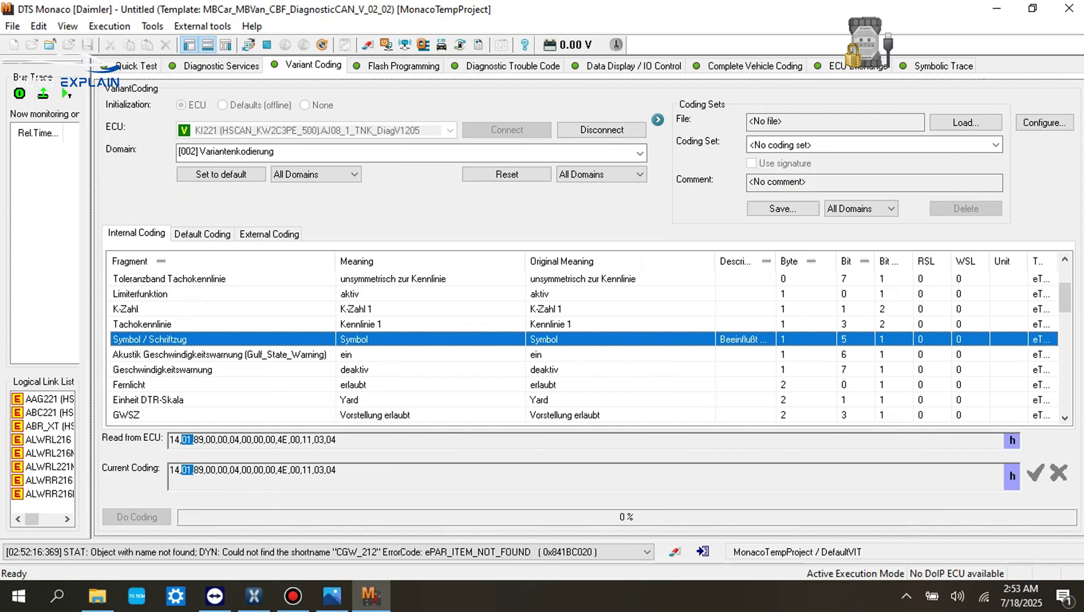
click(397, 400)
scroll(590, 347, down, 1)
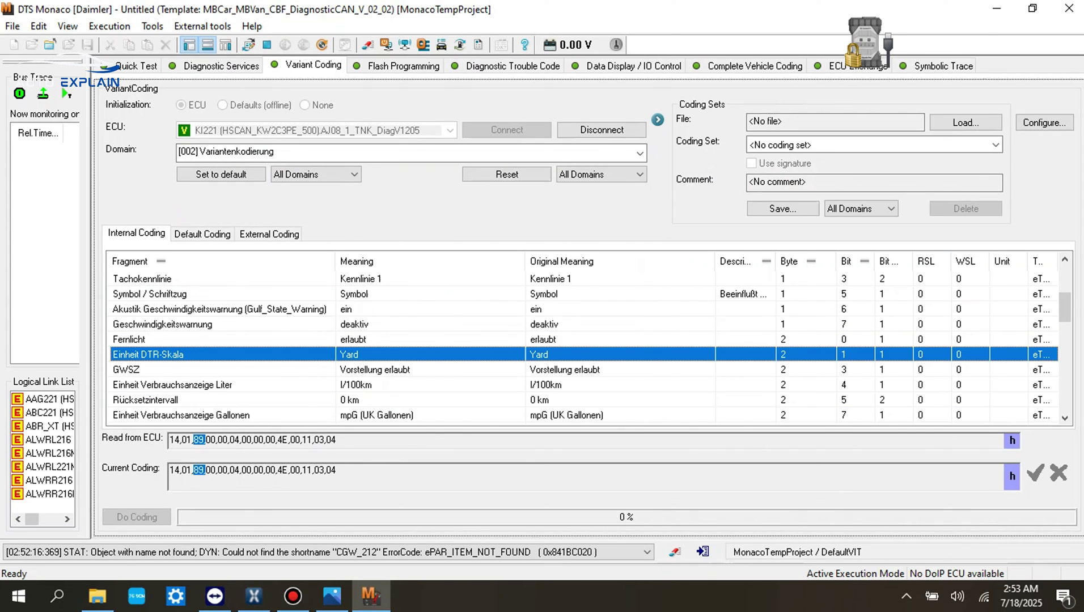
scroll(590, 347, down, 1)
click(375, 340)
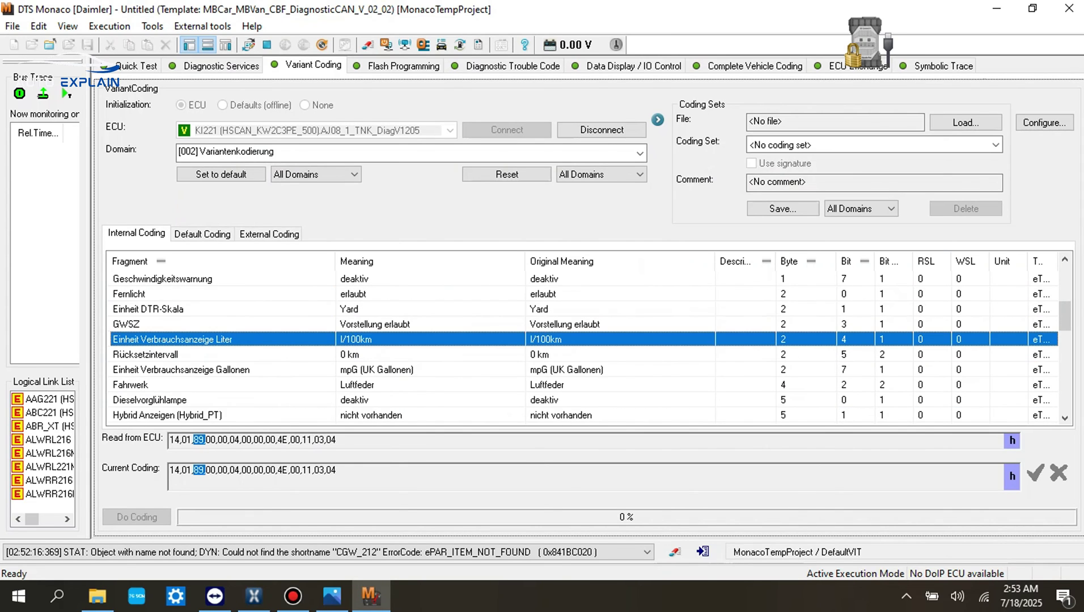
click(374, 340)
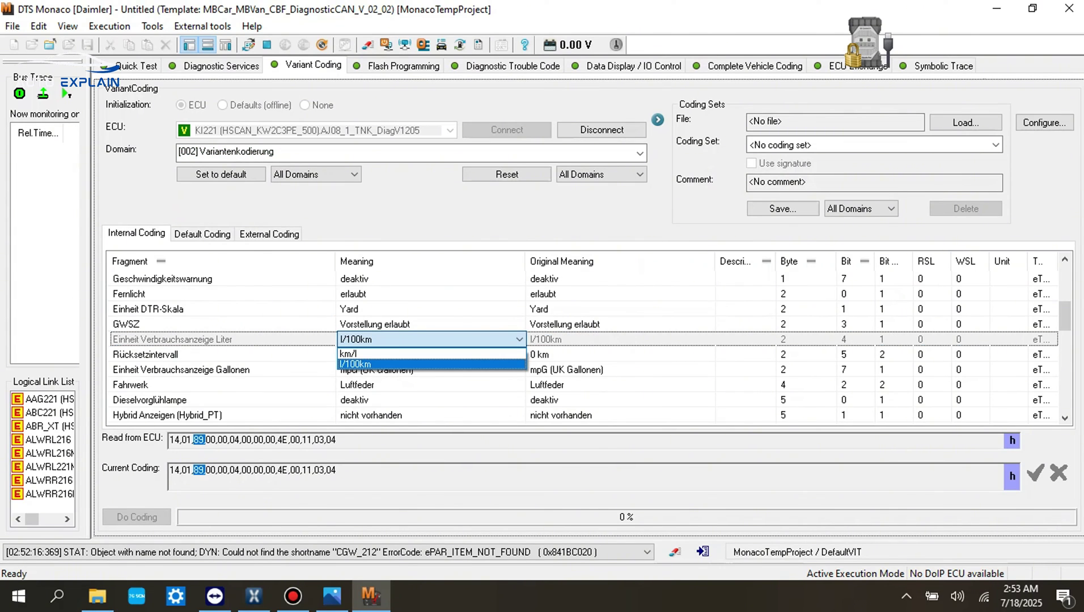
click(431, 365)
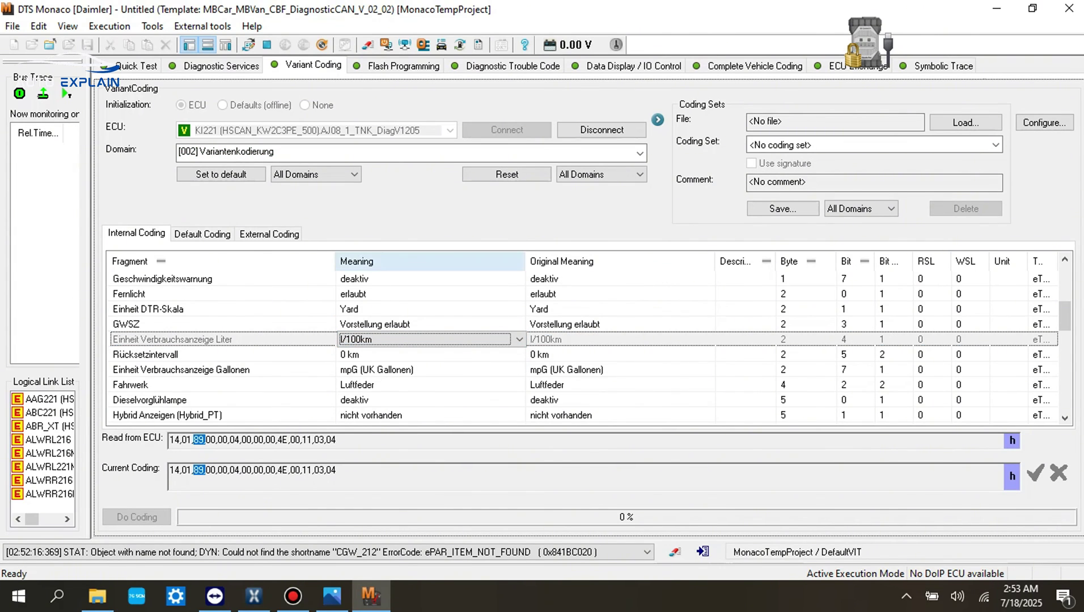
click(618, 401)
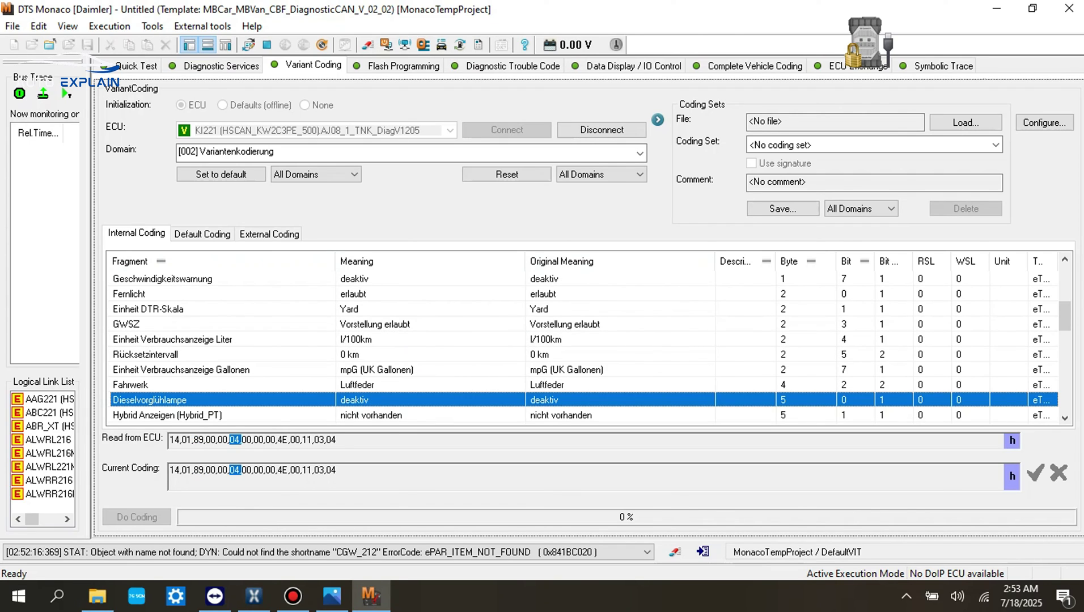
- Set Einheit Verbrauchsanzeige Liter to km/l and write the changed coding to the KI221 ECU
double_click(432, 340)
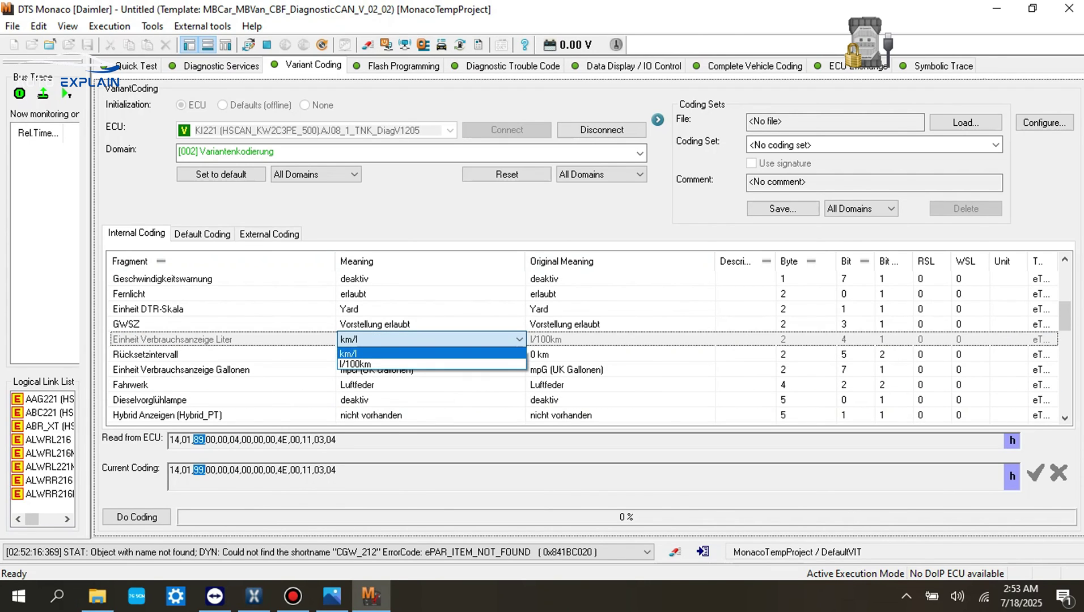
key(Return)
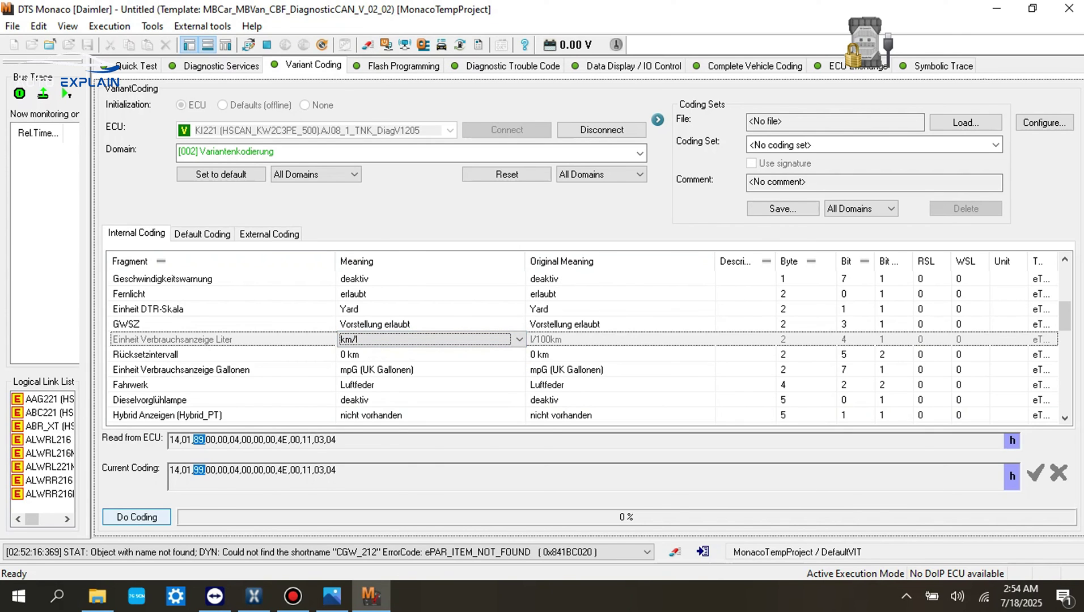
click(136, 518)
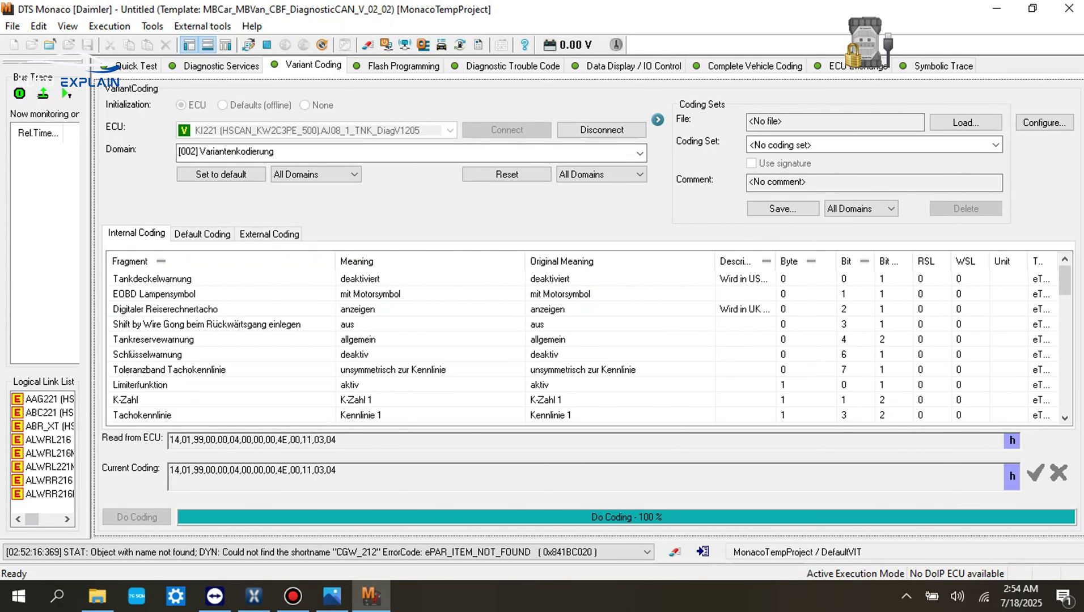